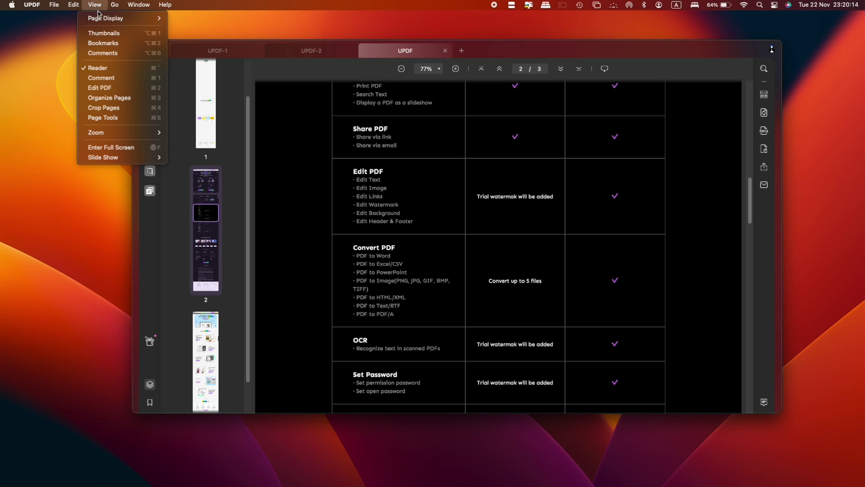
Step: Show the comparison document in Two Page View, pages side by side
click(202, 39)
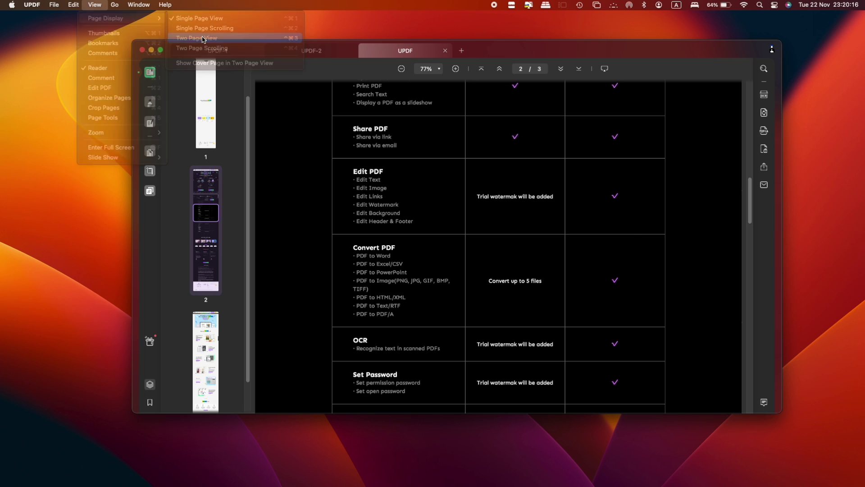
scroll(418, 197, up, 10)
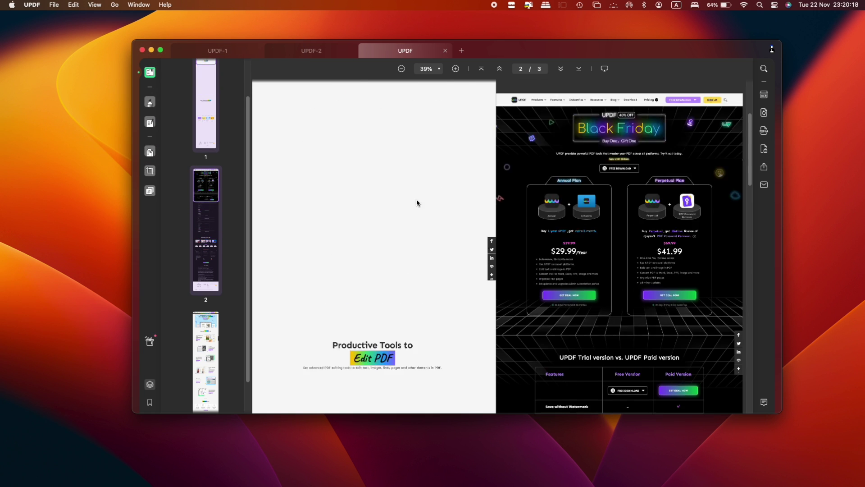
scroll(416, 198, down, 2)
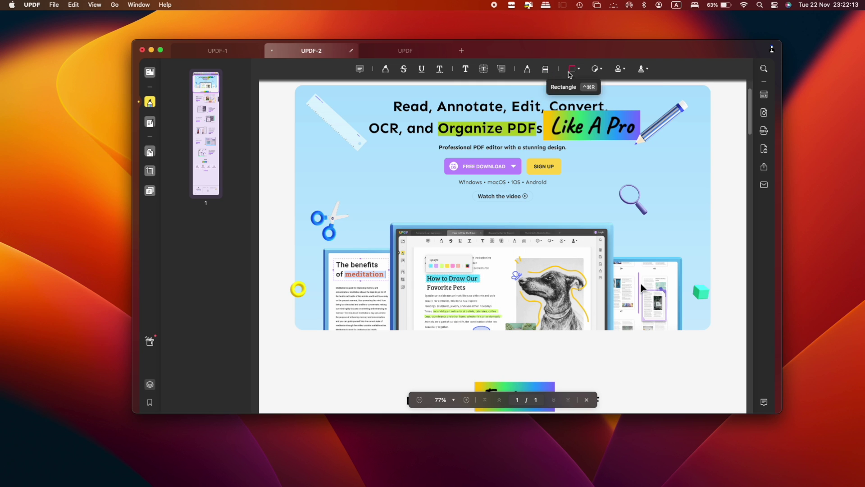
Step: Preview the Signature and Sticker tools, box the word Annotate with a rectangle and add a text comment above the heading
click(619, 69)
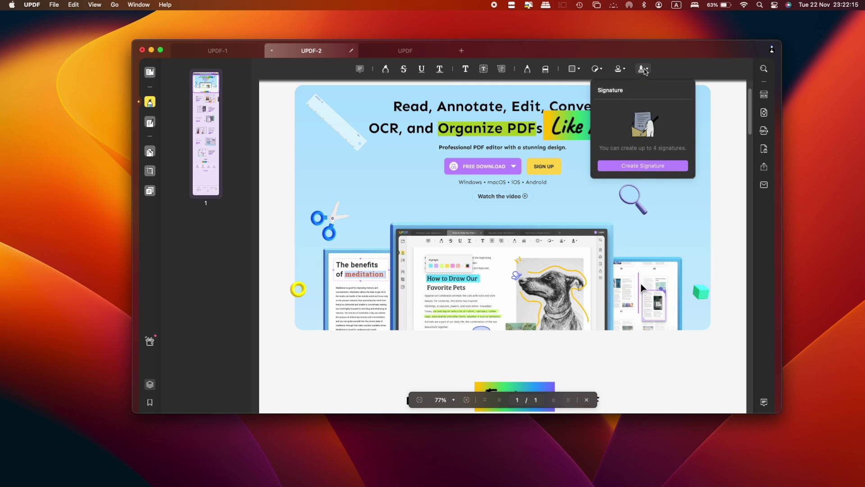
click(596, 68)
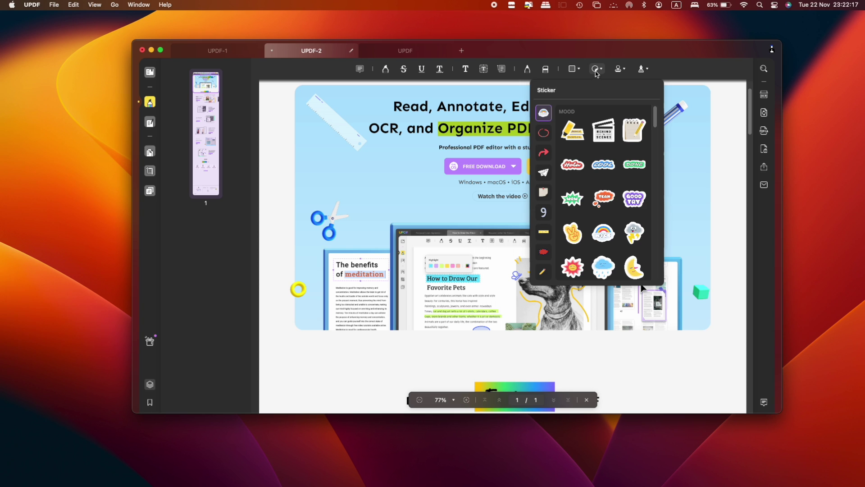
click(571, 68)
drag(503, 117, 437, 97)
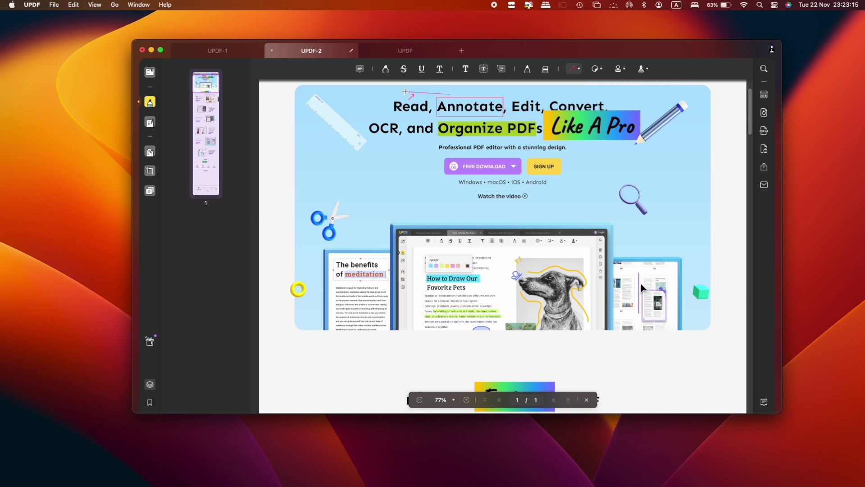
click(346, 93)
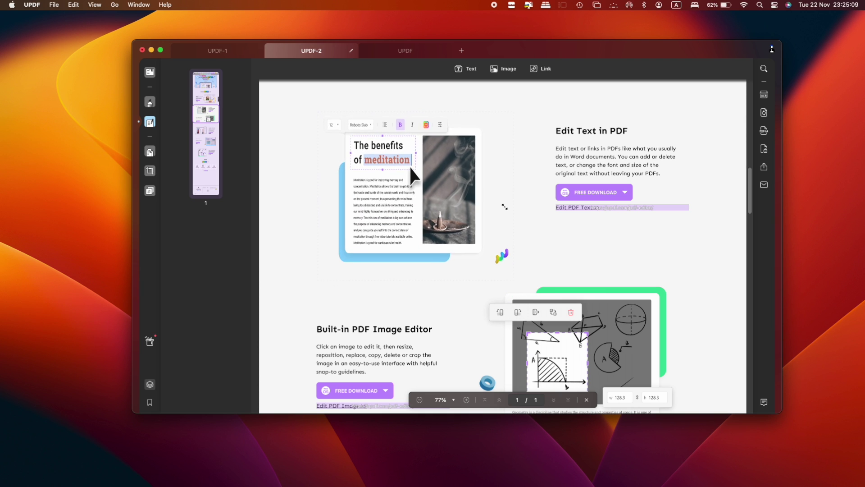
Step: Replace the meditation picture with updf.jpg from the Image folder
click(499, 170)
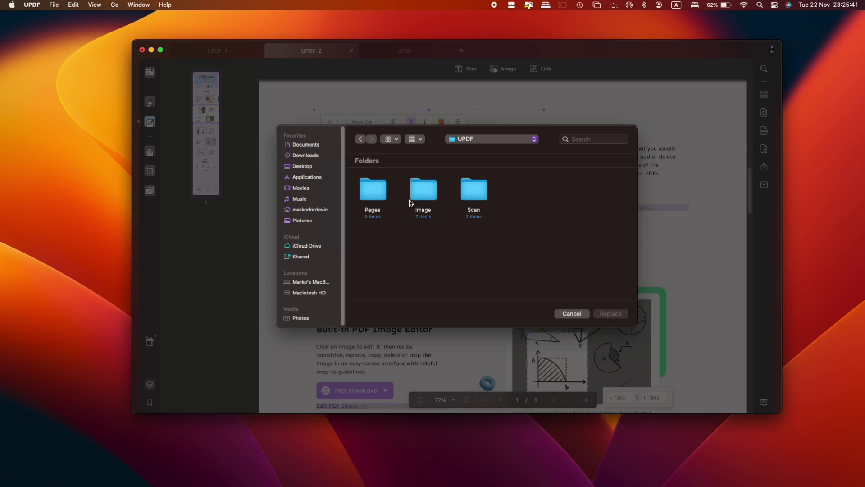
double_click(424, 187)
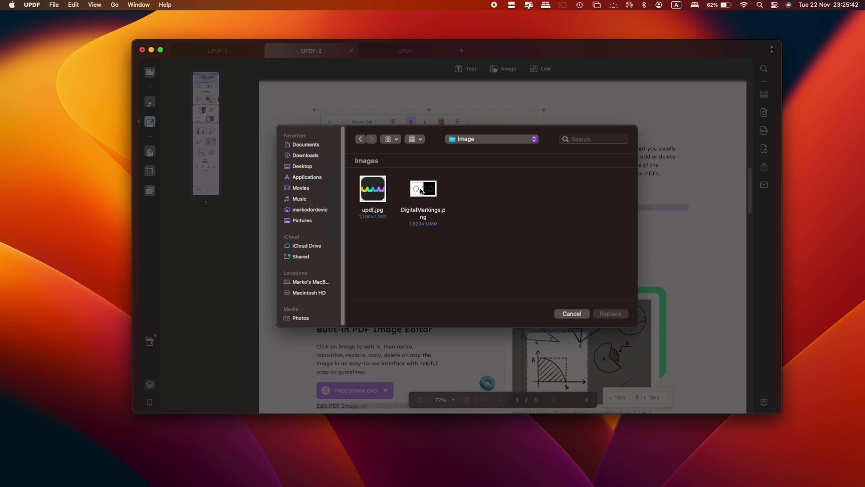
double_click(378, 191)
Step: Edit the heading text and make it italic in the Text panel
double_click(572, 133)
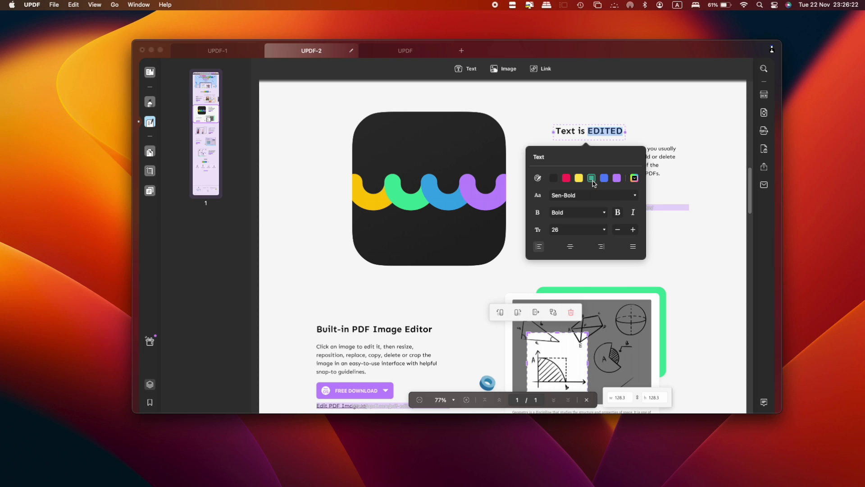
click(633, 213)
click(589, 229)
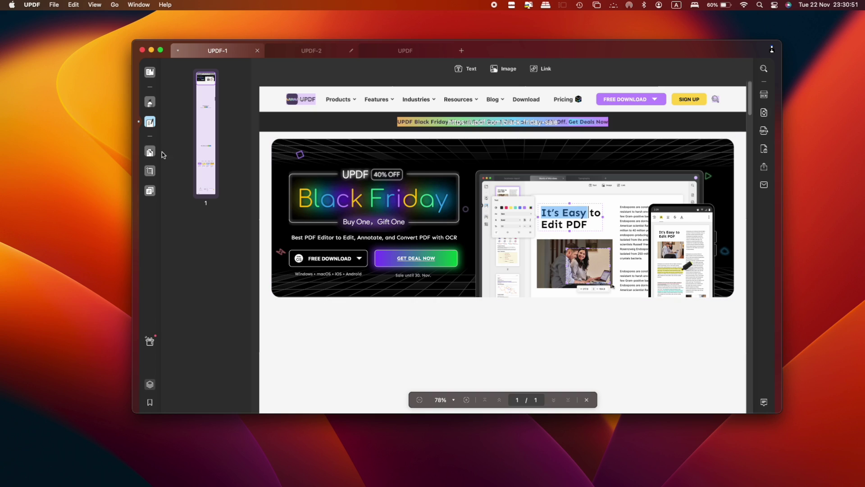
Step: In Organize Pages, insert the other two PDFs as new pages of UPDF-1
click(150, 151)
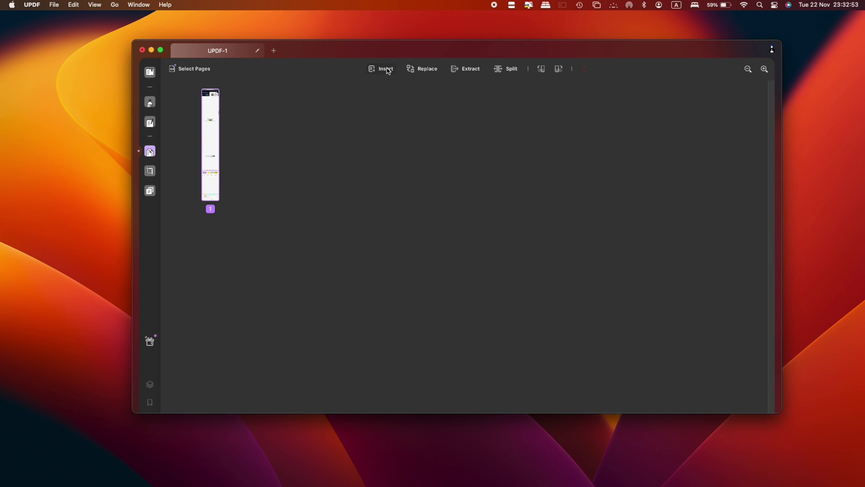
click(383, 99)
double_click(522, 182)
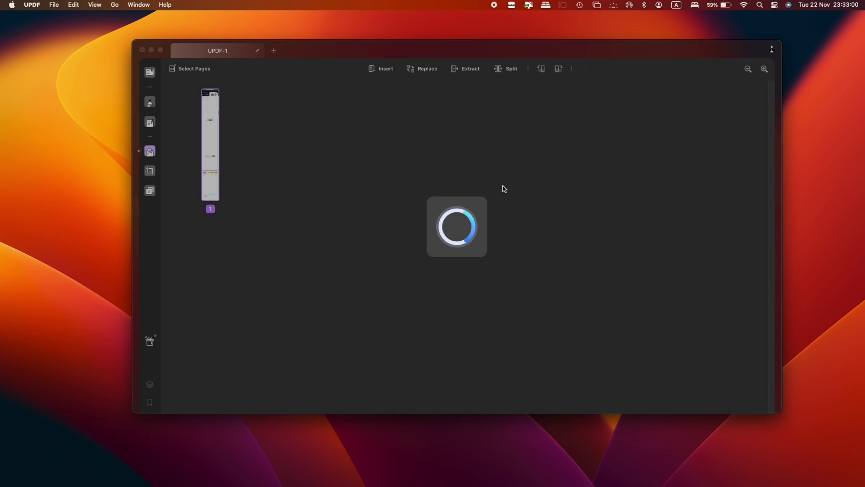
double_click(575, 182)
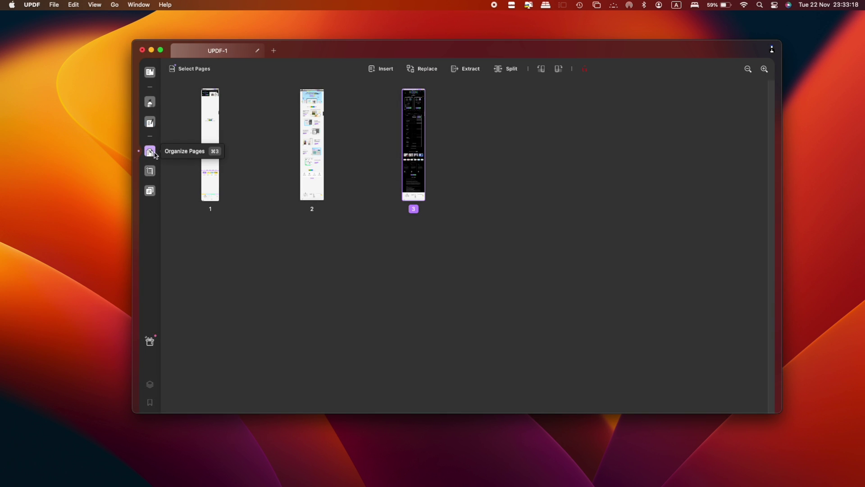
Step: Crop page 1 to its banner and rotate page 2 a quarter turn counterclockwise
click(150, 170)
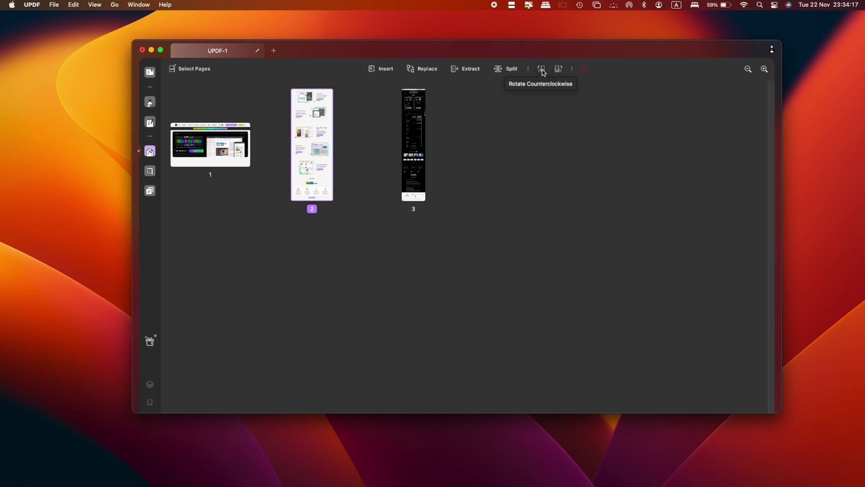
click(542, 69)
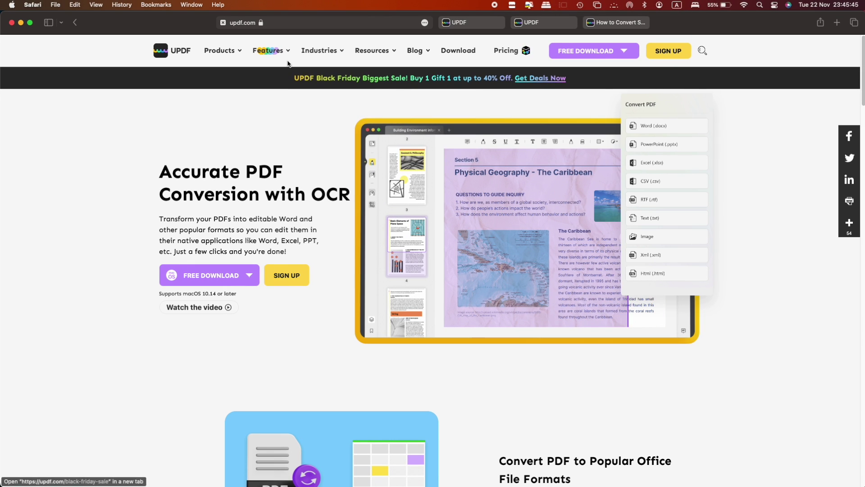
mouse_move(269, 50)
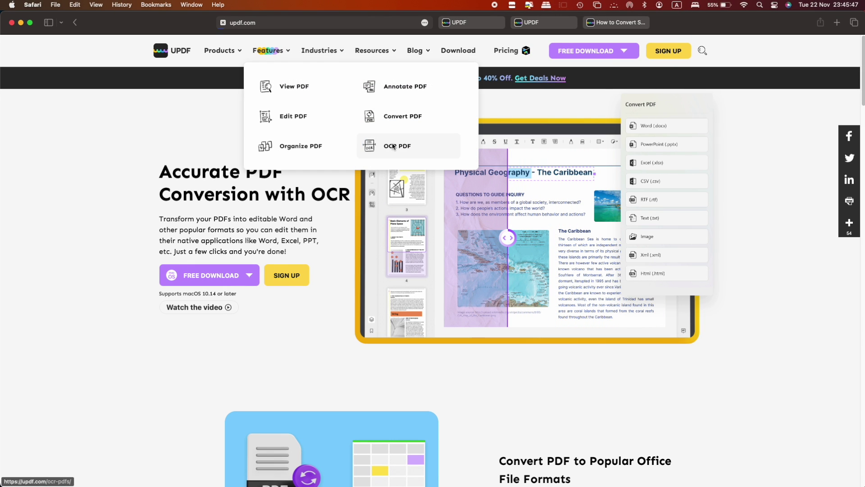
Step: Open the OCR PDF feature page from updf.com's Features menu
click(394, 146)
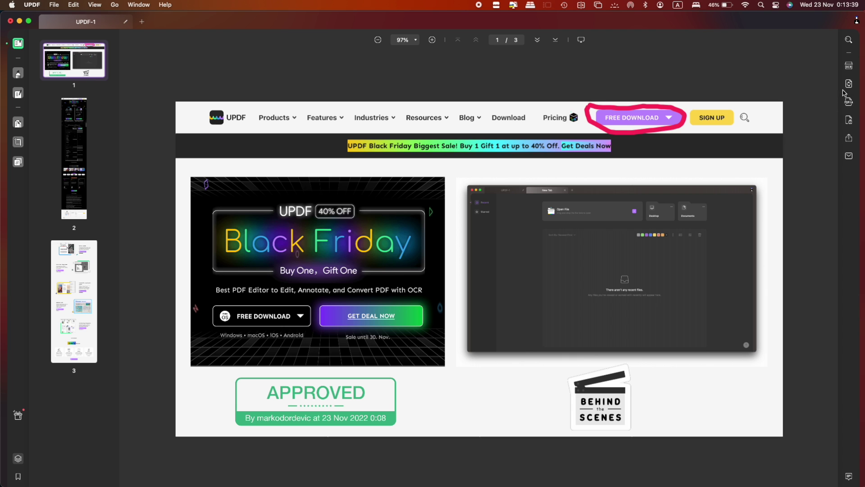
Step: Export the three-page PDF to Word with the document language set to English
click(849, 89)
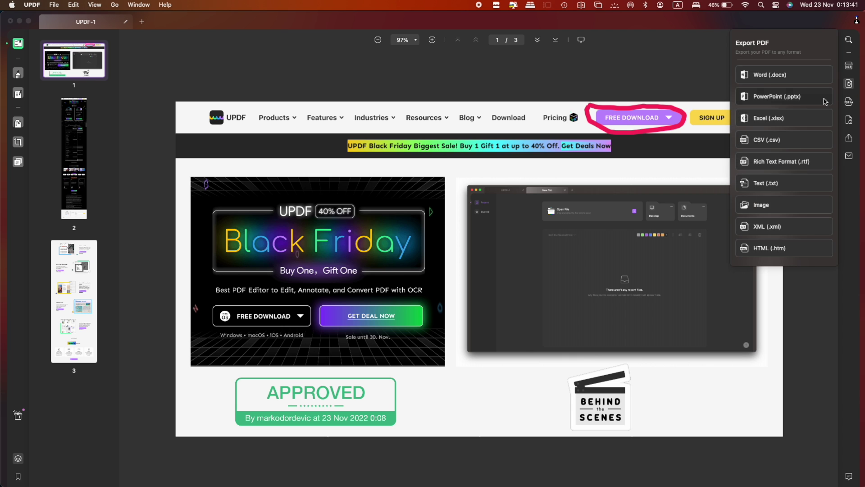
click(791, 75)
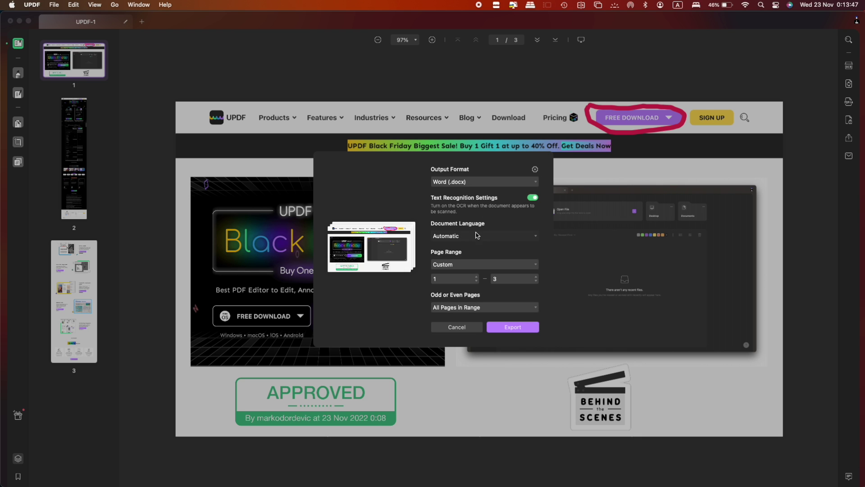
click(476, 235)
click(461, 260)
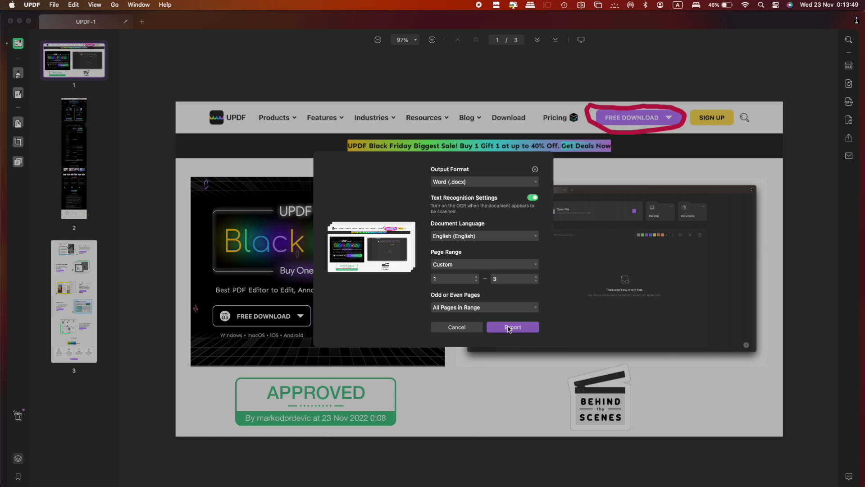
click(509, 328)
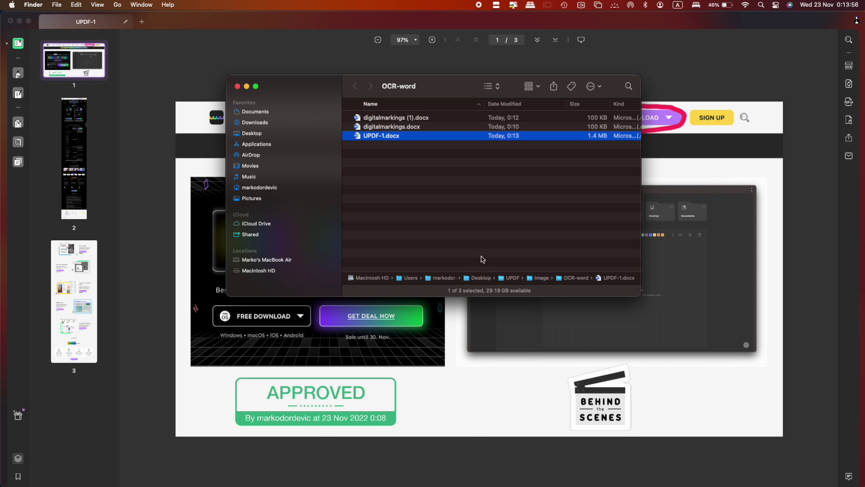
click(481, 259)
Step: Open the exported UPDF-1.docx in Word and select the converted page image
double_click(382, 135)
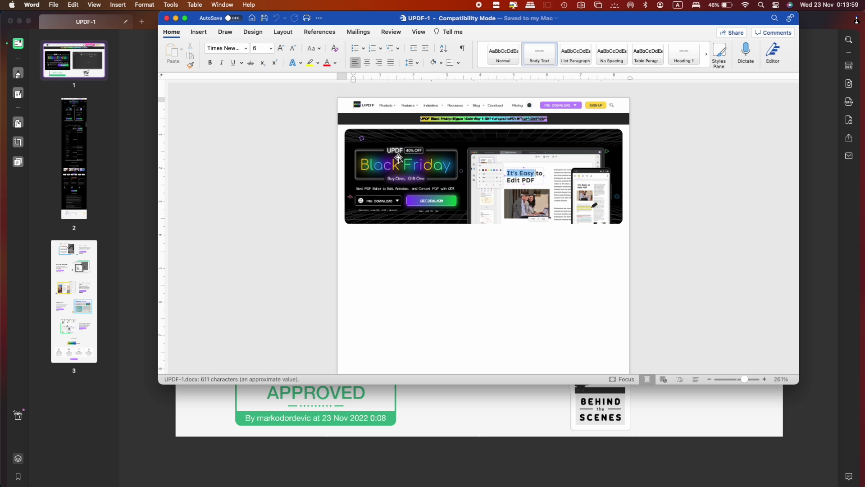
click(392, 186)
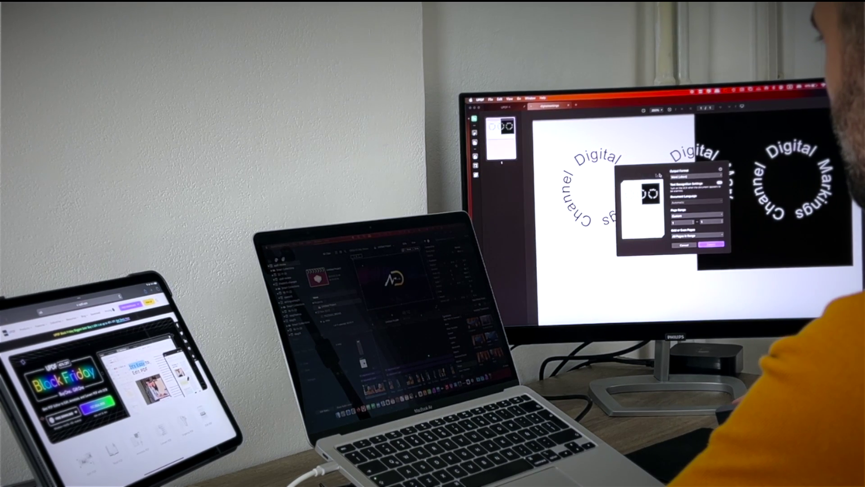
Step: Export the Digital Markings page to Word with English recognition and save it to the destination folder
click(700, 200)
click(691, 214)
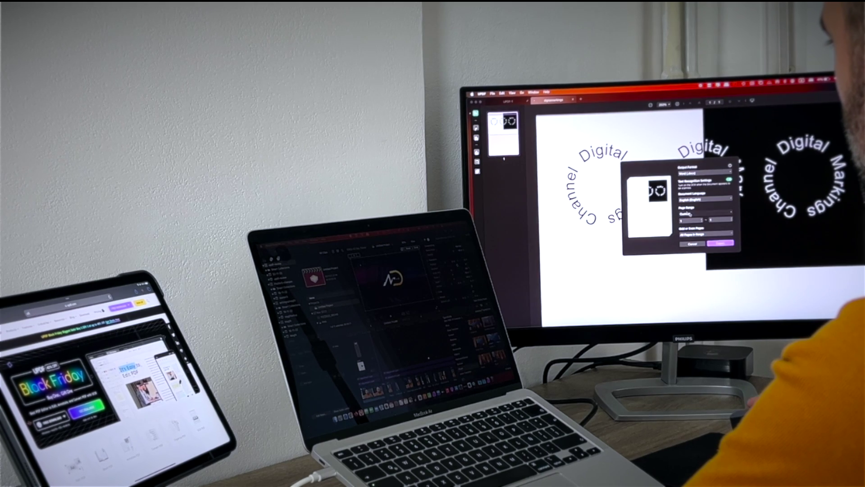
click(721, 243)
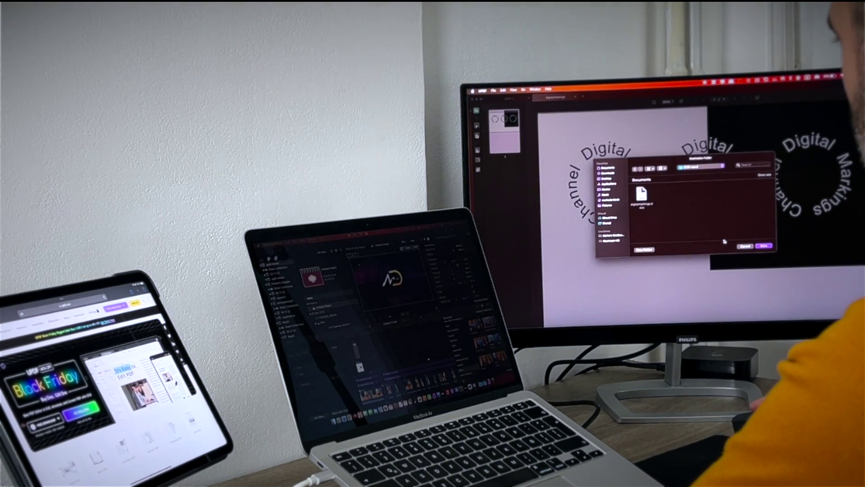
click(764, 248)
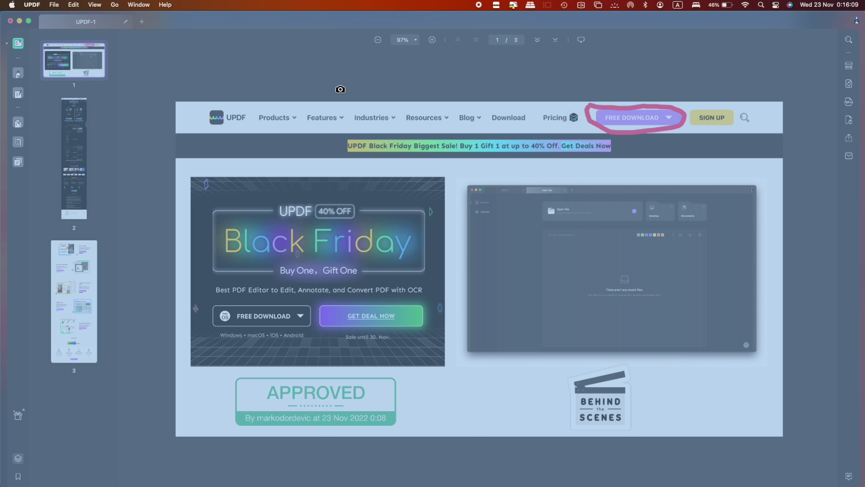
Step: Capture the UPDF-1 window as a new Window Capture document
click(340, 90)
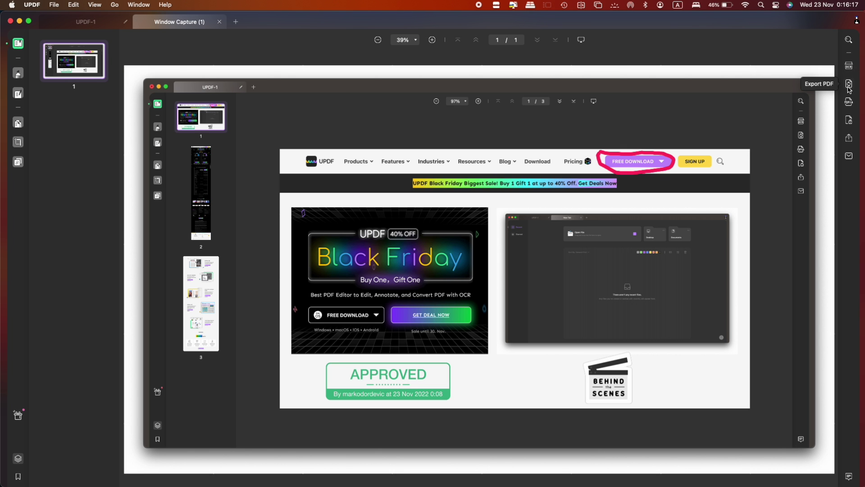
Step: Run OCR on the capture as a Searchable PDF (after trying Image-only) and save it to the UPDF folder
click(849, 66)
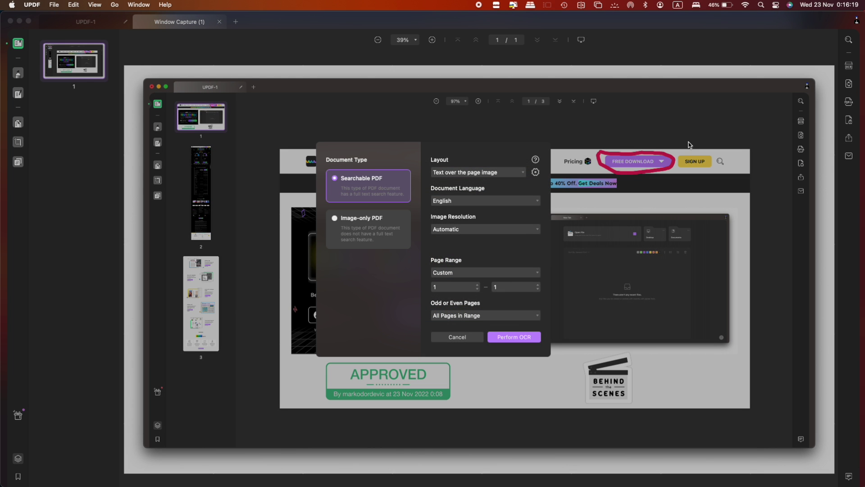
click(372, 220)
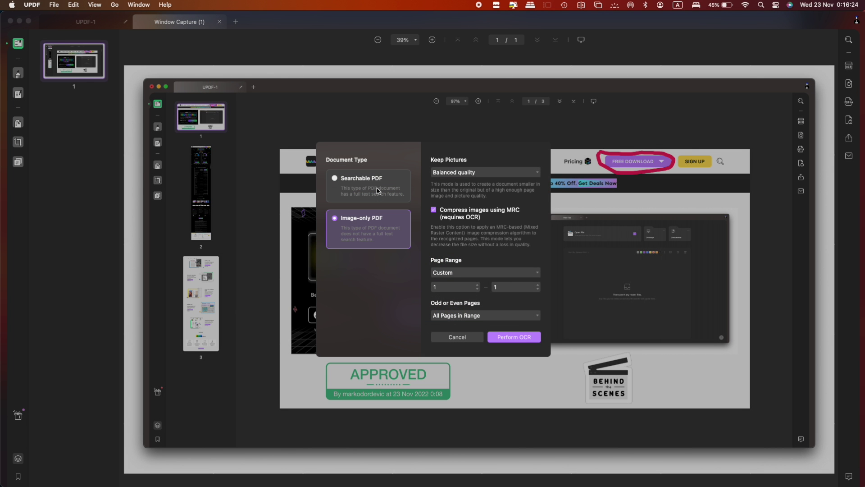
click(378, 195)
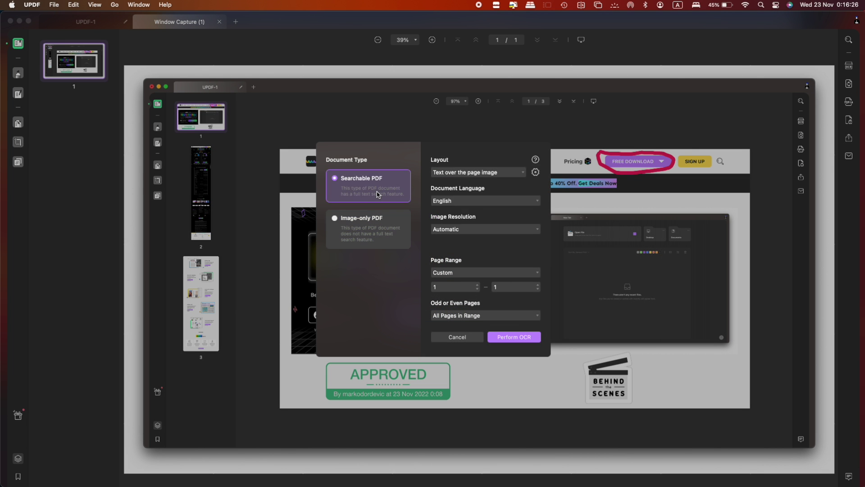
click(514, 337)
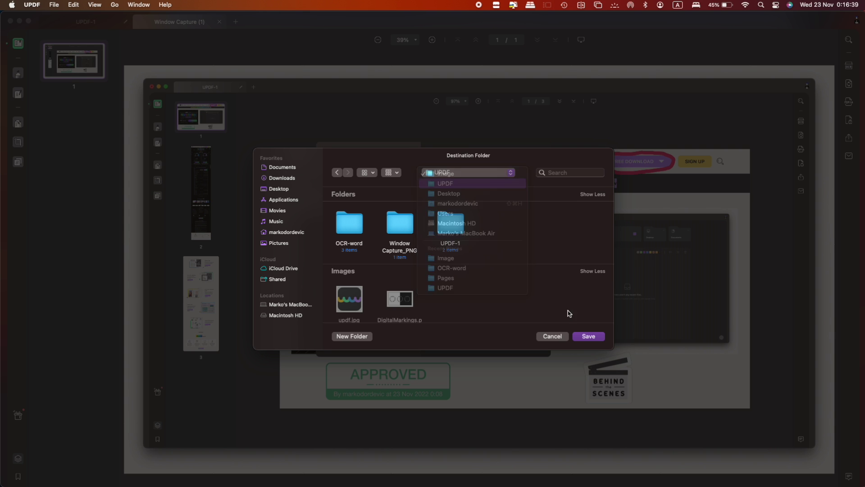
click(589, 338)
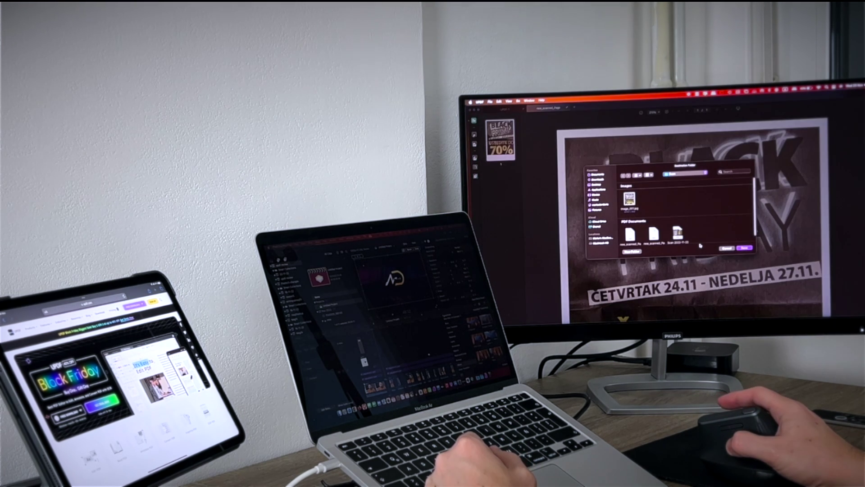
Step: Save the poster's Word export and open new_scanned_Page.docx in Word
click(743, 250)
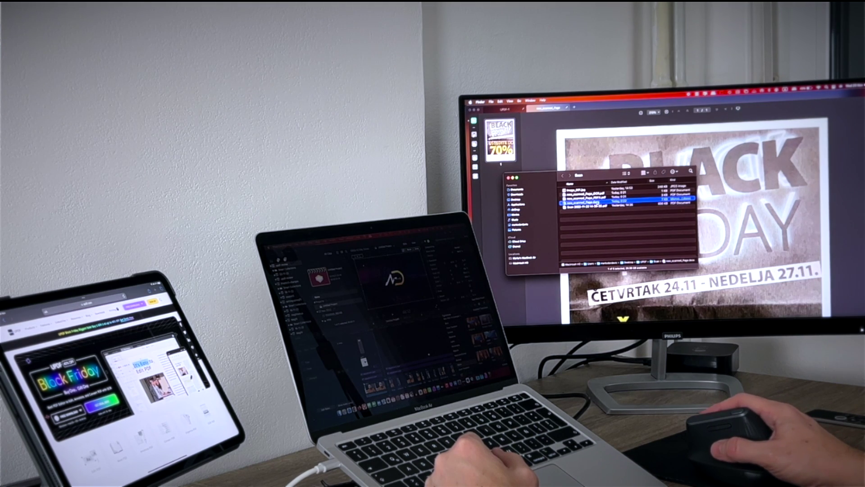
double_click(594, 201)
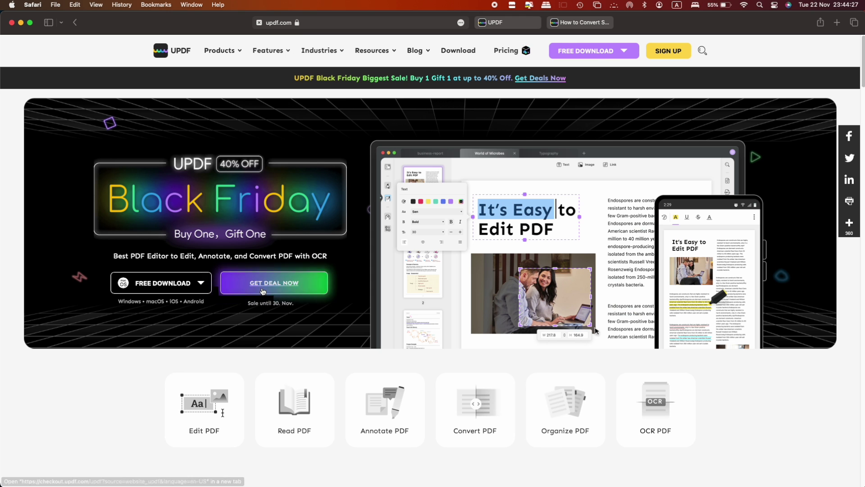
Step: Go to the Black Friday checkout, dismiss sign-in, and select the $29.99 Annual Plan
click(263, 287)
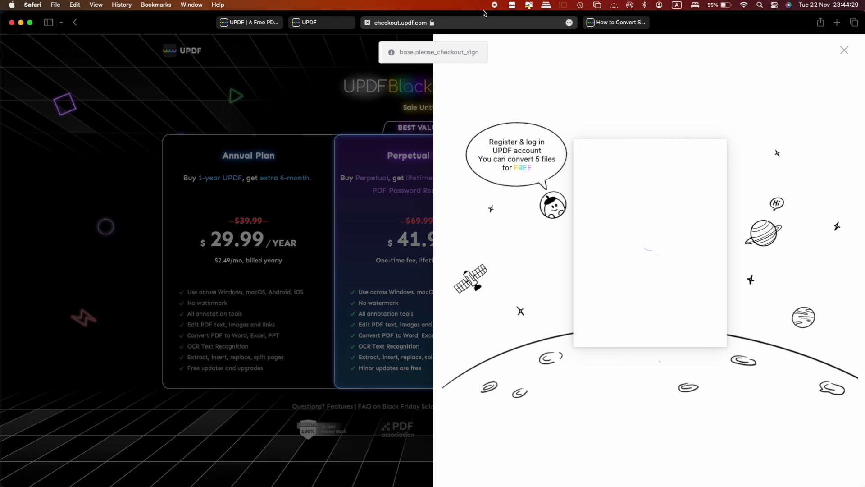
click(845, 54)
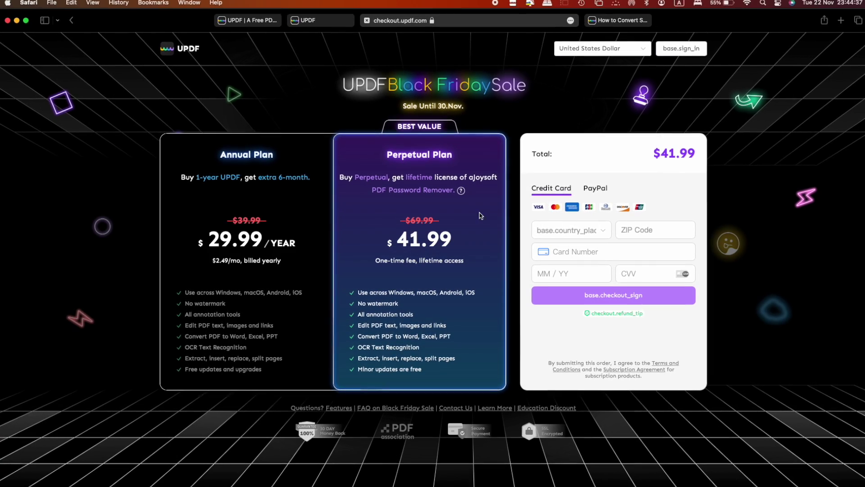
click(250, 195)
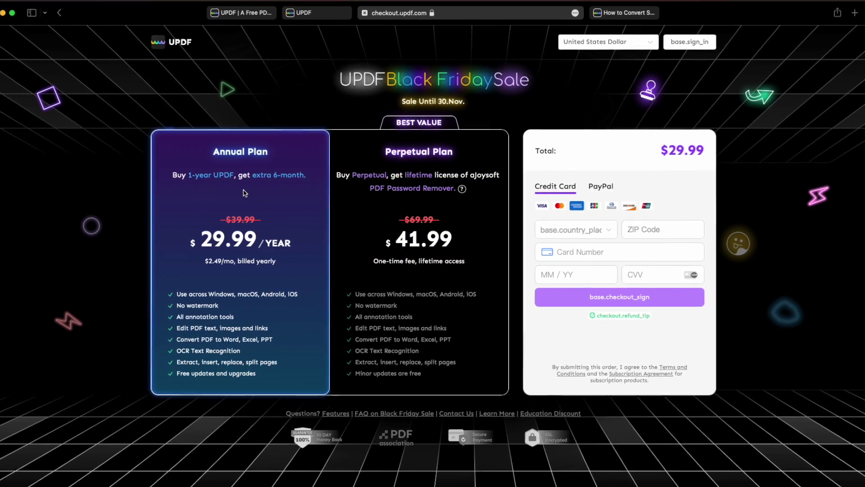